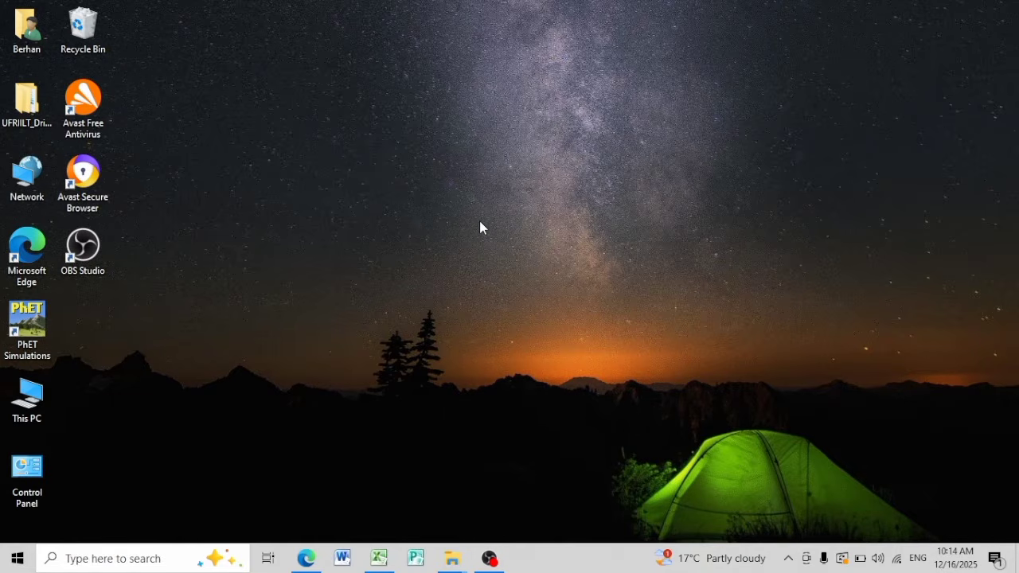
Step: Launch Microsoft Edge from the taskbar to reach the EMIS login page
click(306, 558)
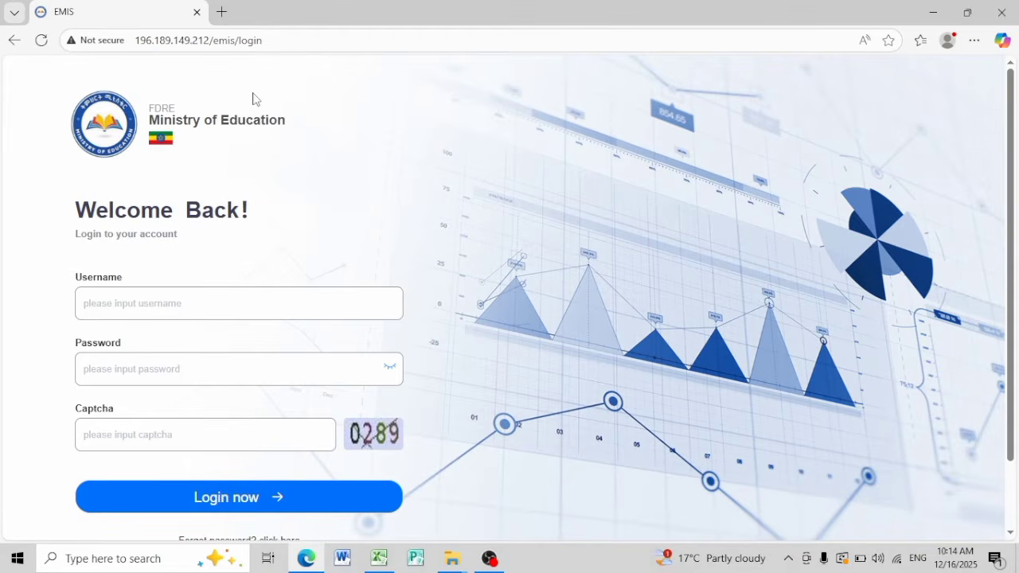
Step: Select the browser's web address and start typing over it
click(259, 42)
drag(258, 41, 152, 44)
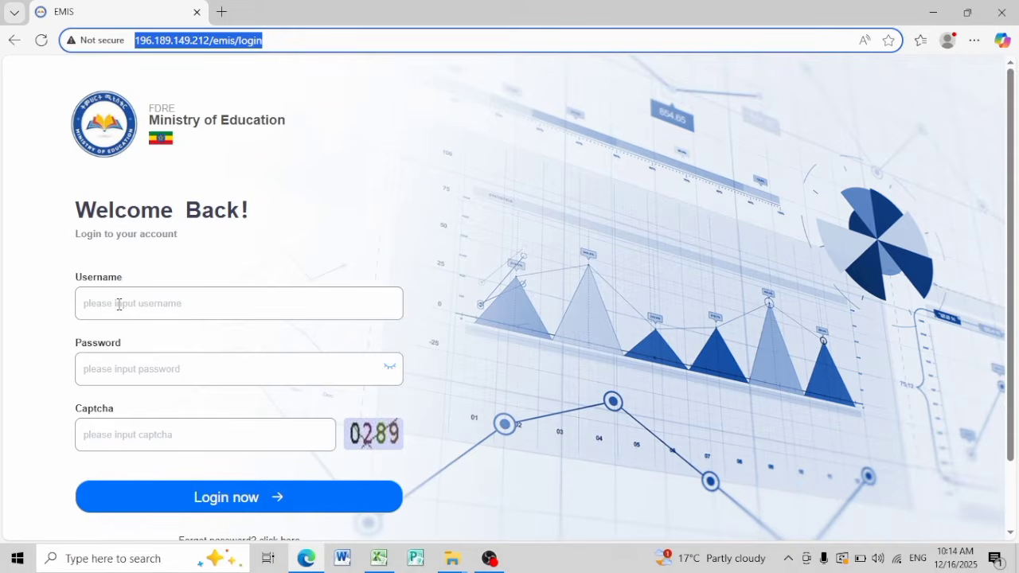
text(a)
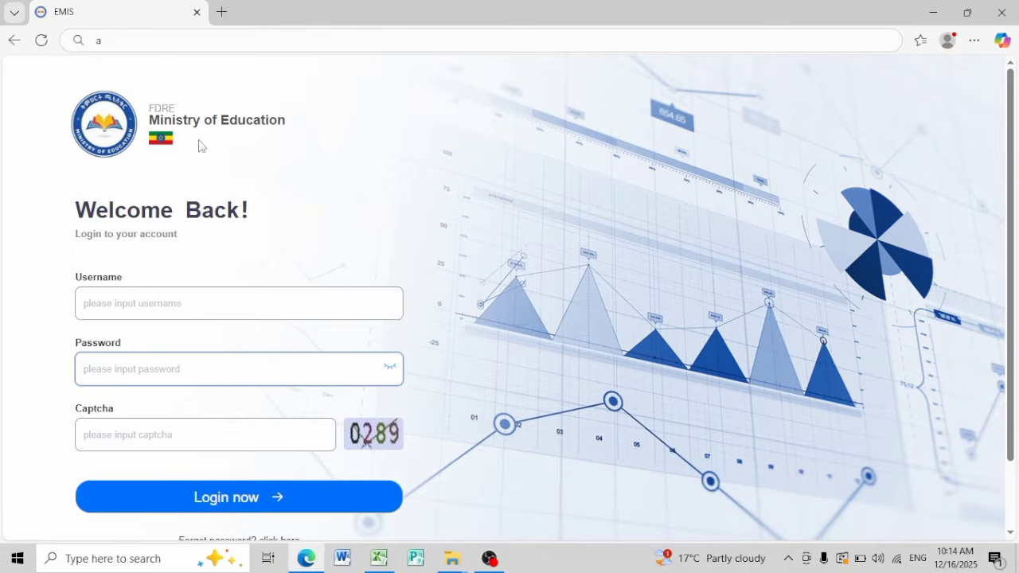
Step: Enter the administrator account's username and password on the login form
click(140, 308)
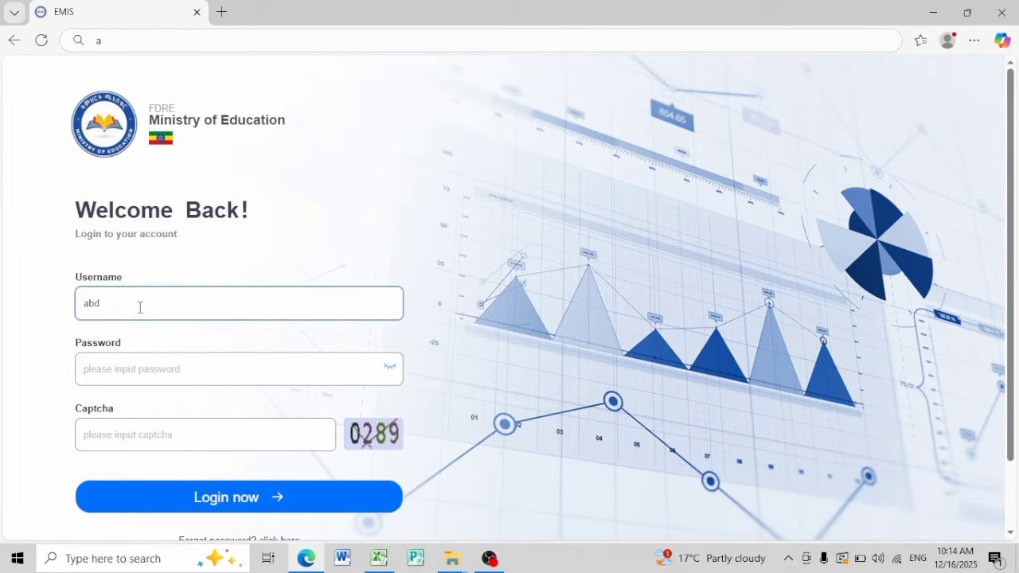
click(97, 367)
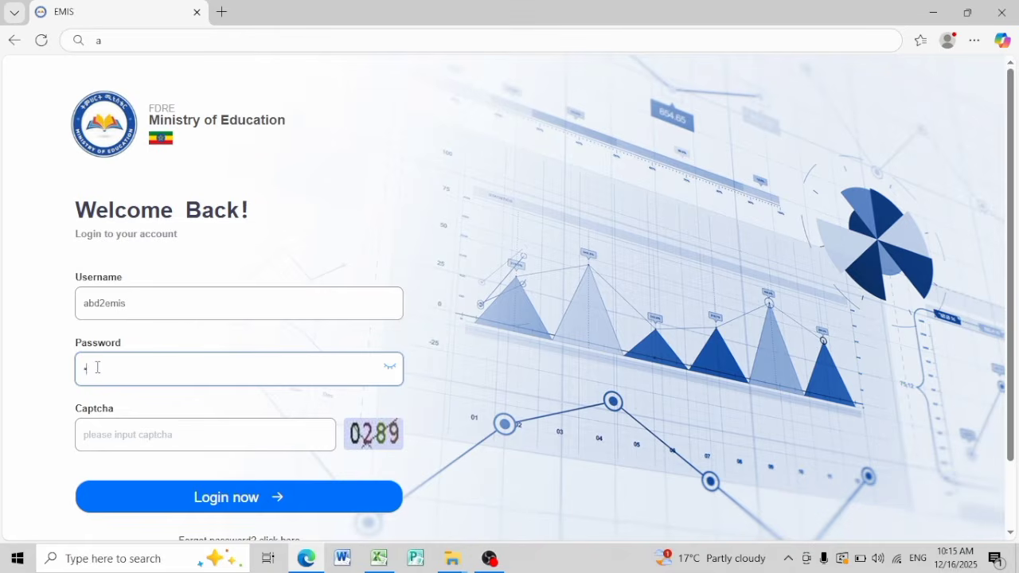
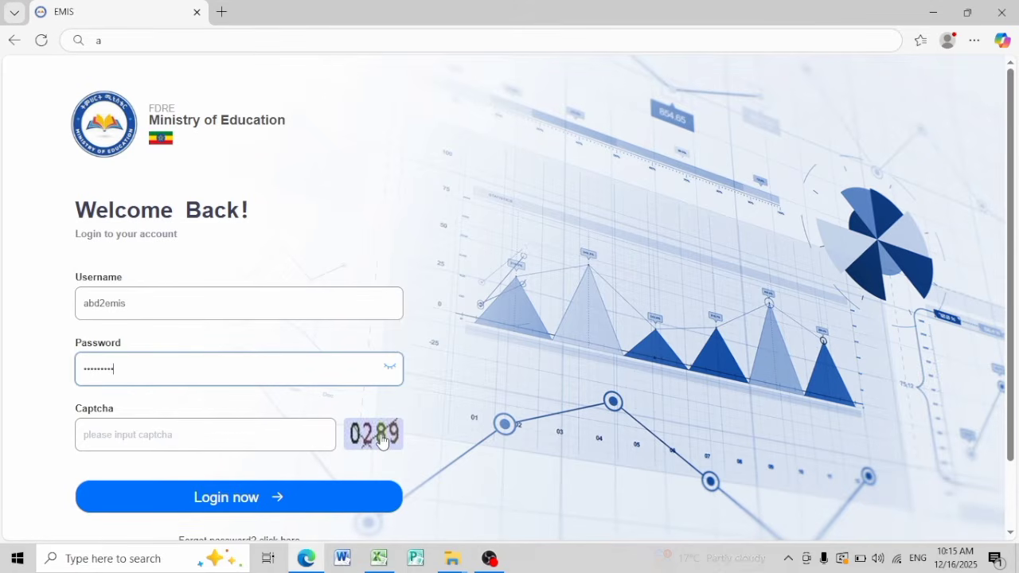
Step: Refresh the captcha, enter the displayed code, and log in as administrator
click(380, 440)
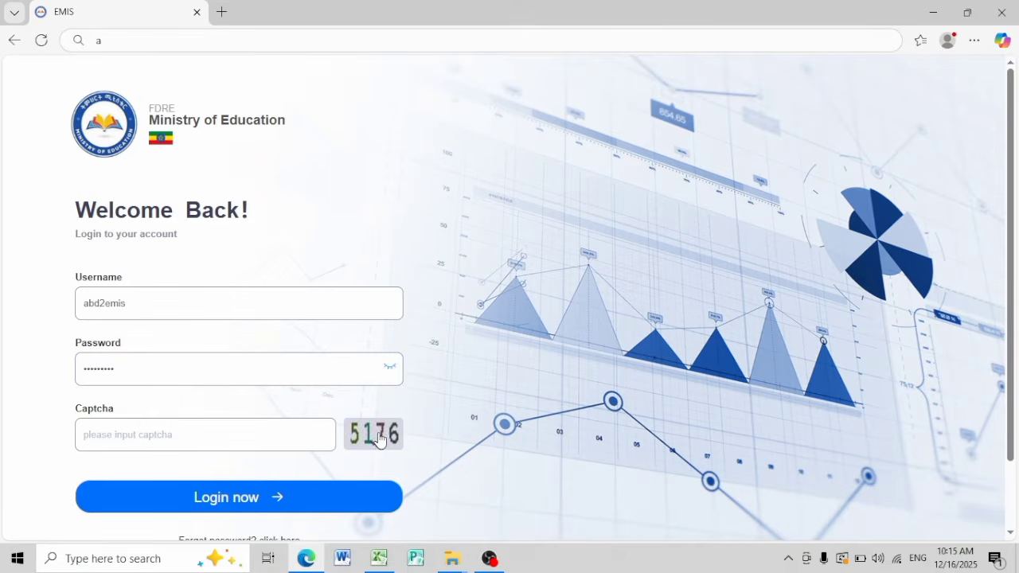
click(182, 436)
text(517)
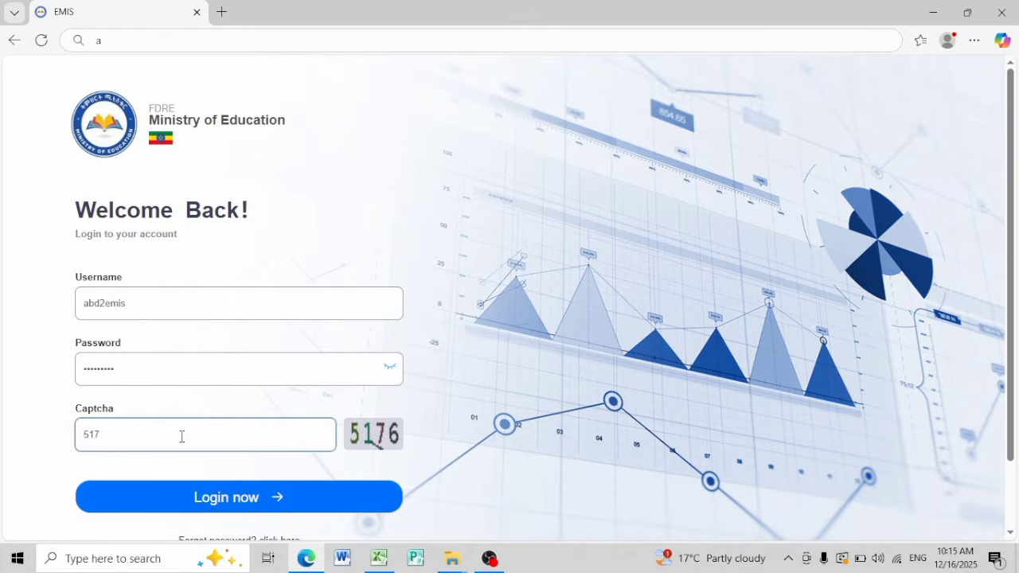
text(6)
click(281, 495)
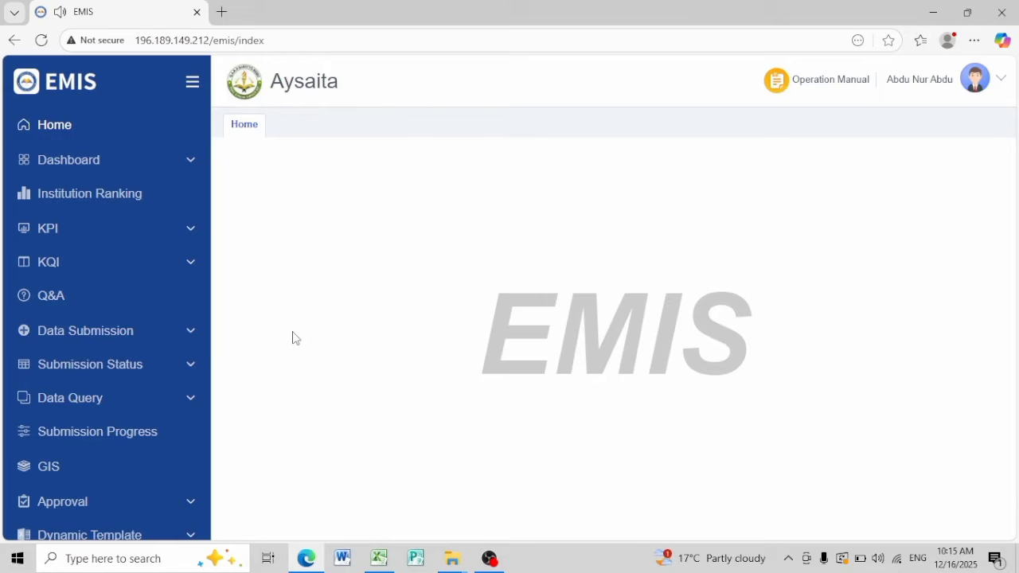
Step: Open User Management from the Authentication section of the sidebar
scroll(127, 410, down, 1)
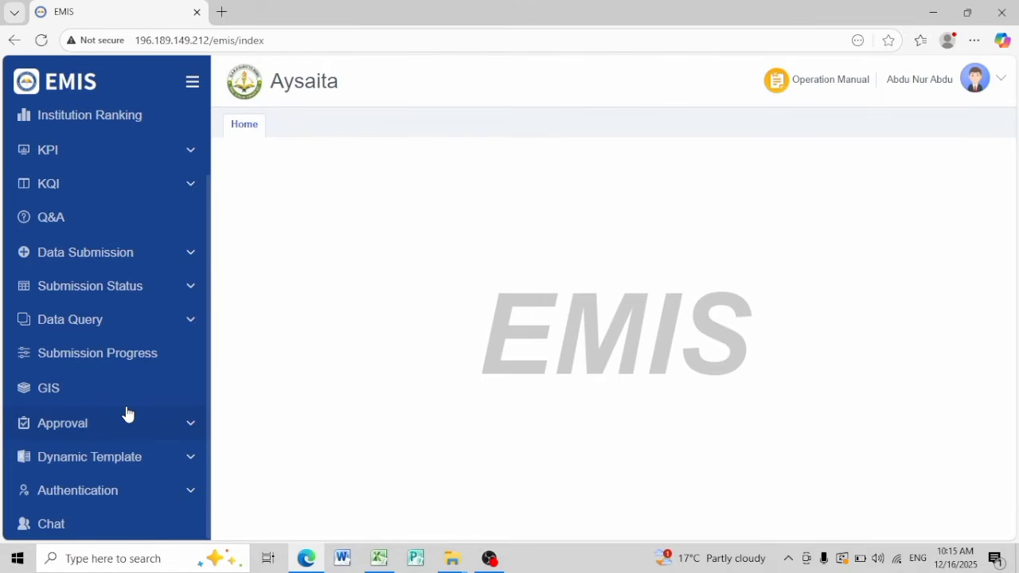
click(107, 492)
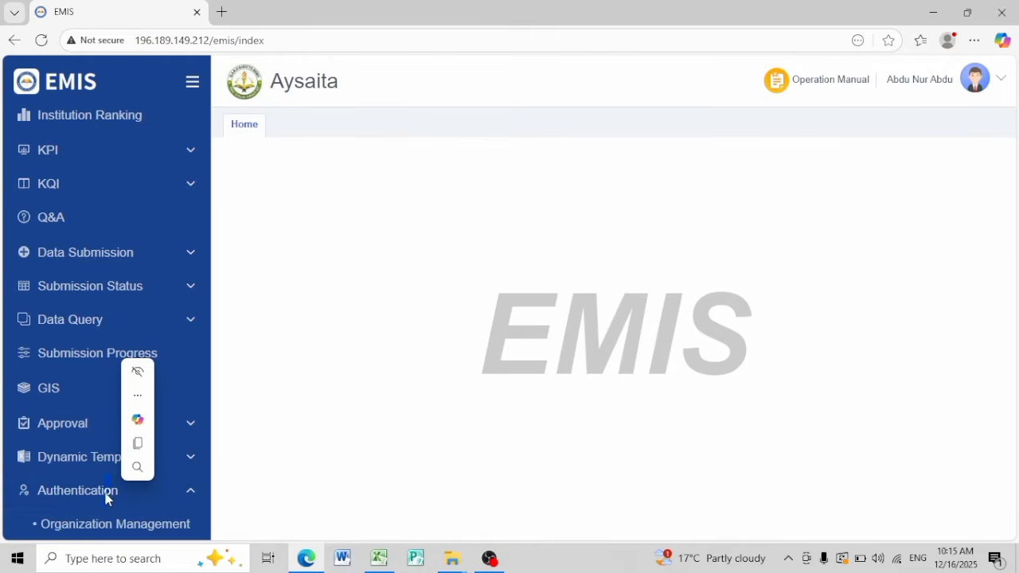
scroll(104, 495, down, 1)
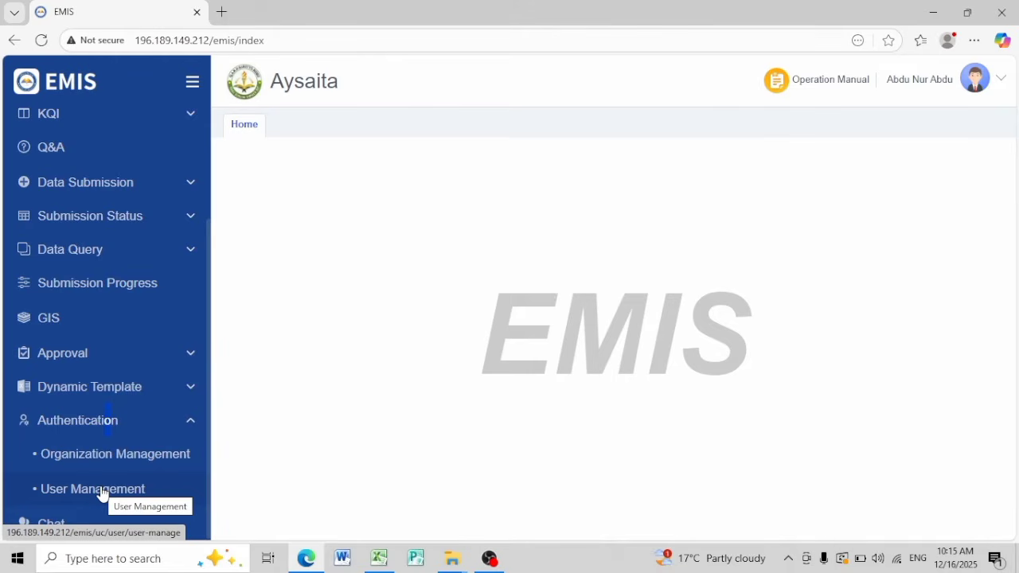
click(103, 493)
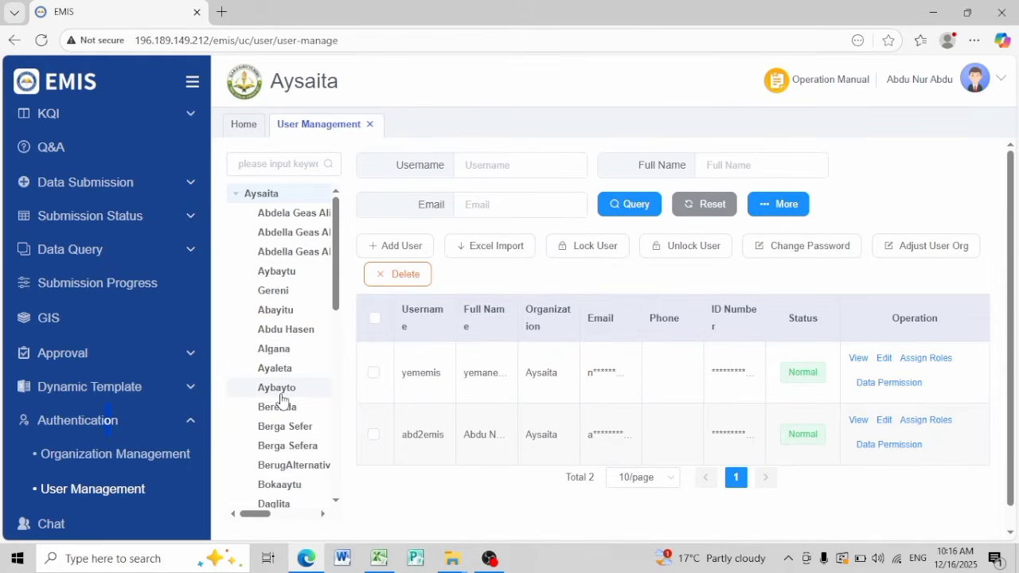
Step: Select Oumerdura in the organization tree and open the Add User form
scroll(278, 398, down, 5)
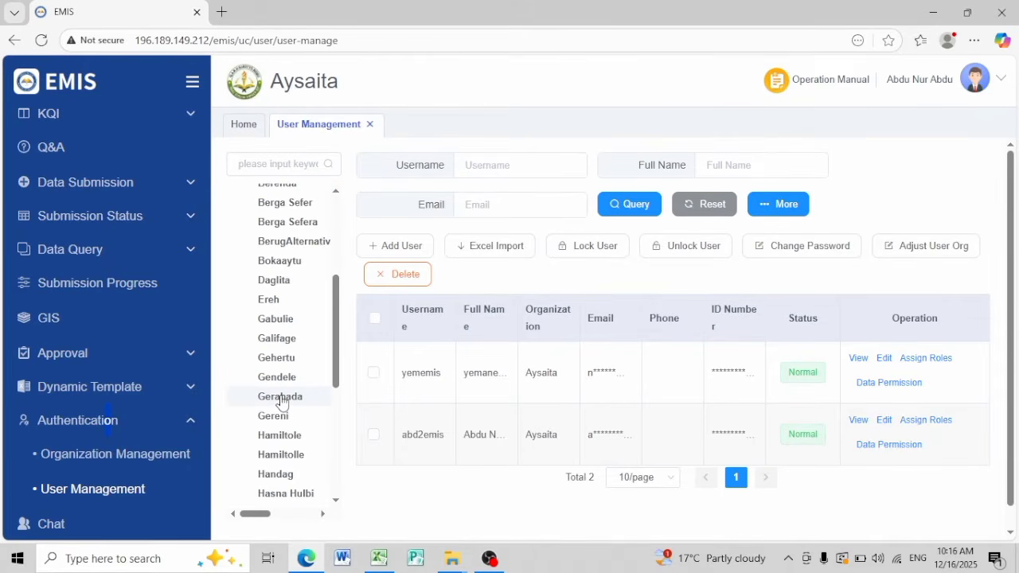
scroll(281, 402, up, 1)
scroll(280, 402, down, 1)
scroll(281, 402, down, 5)
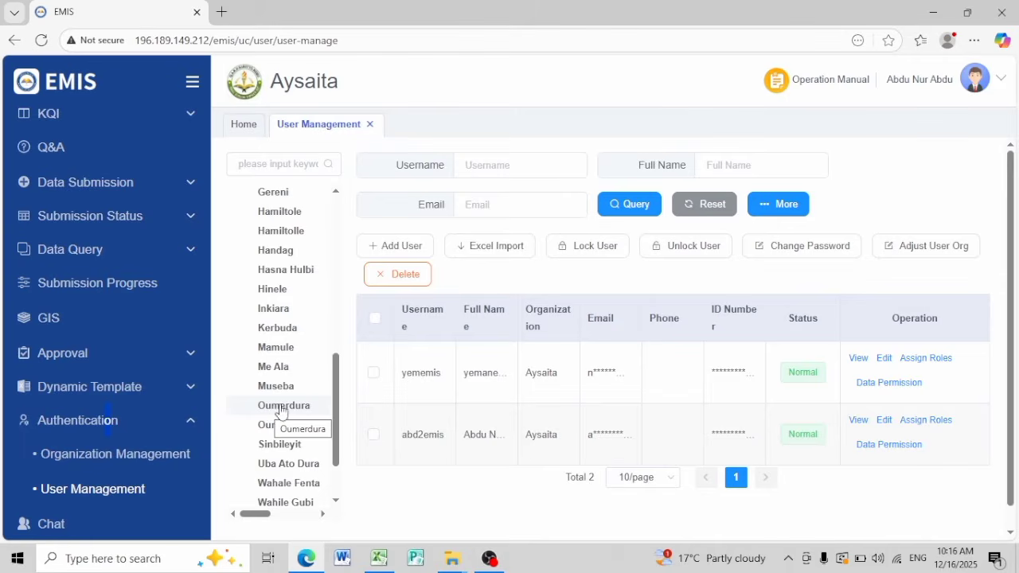
click(287, 411)
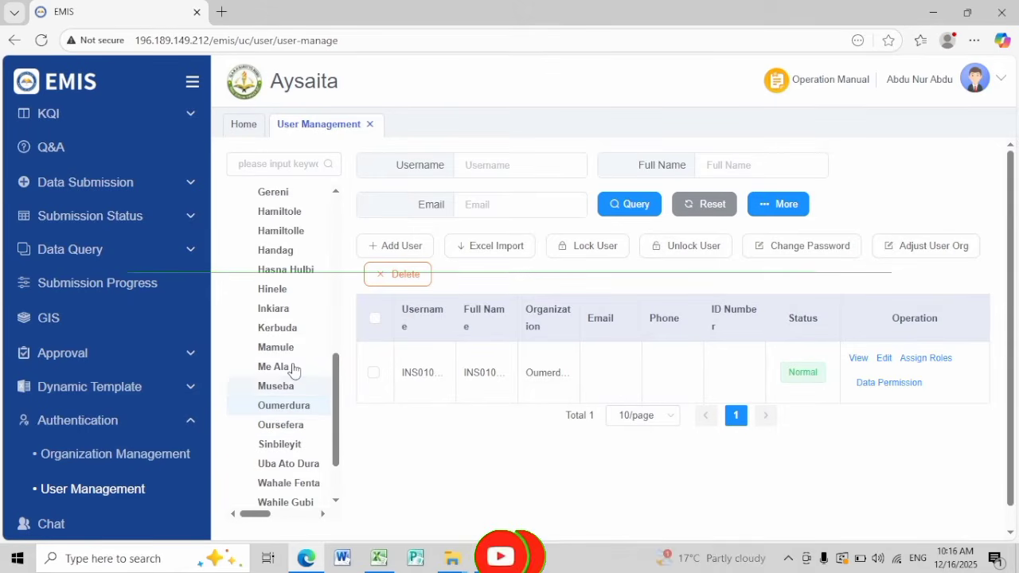
click(383, 252)
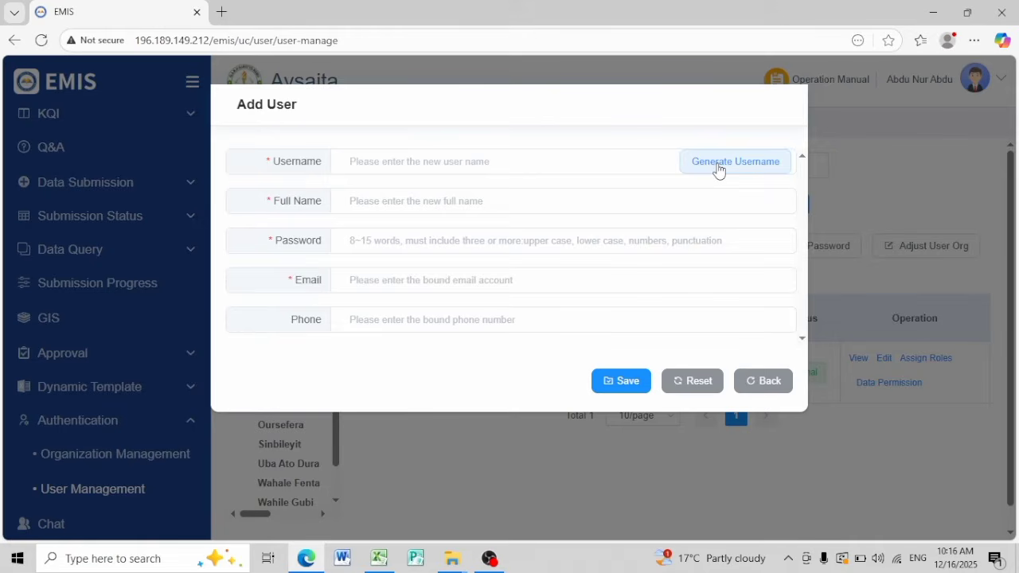
Step: Generate a username and edit it into oumer63
click(718, 170)
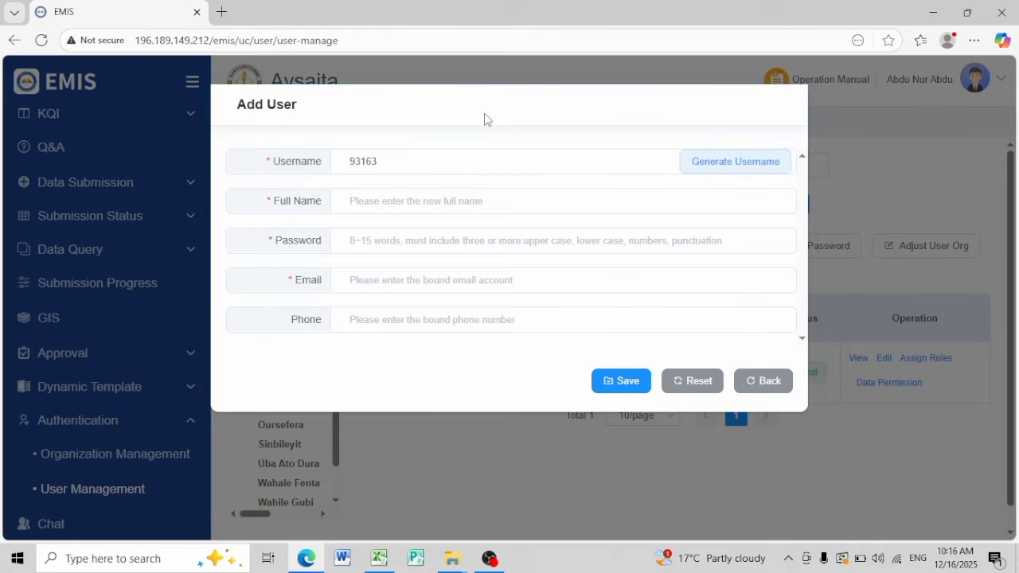
click(363, 160)
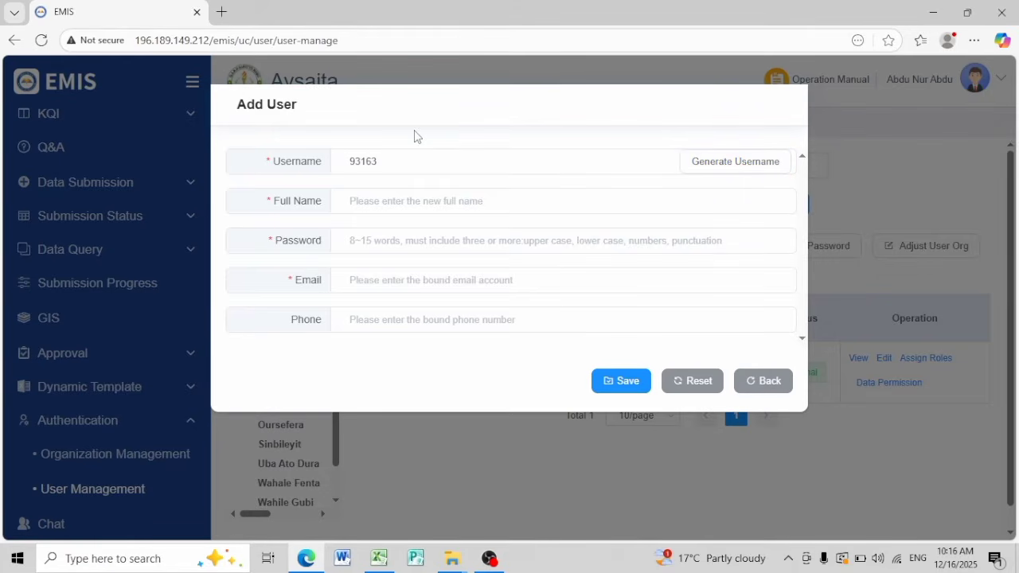
key(BackSpace)
key(BackSpace)
key(BackSpace)
text(oumer)
Step: Enter the new user's full name, correcting a typo along the way
click(382, 200)
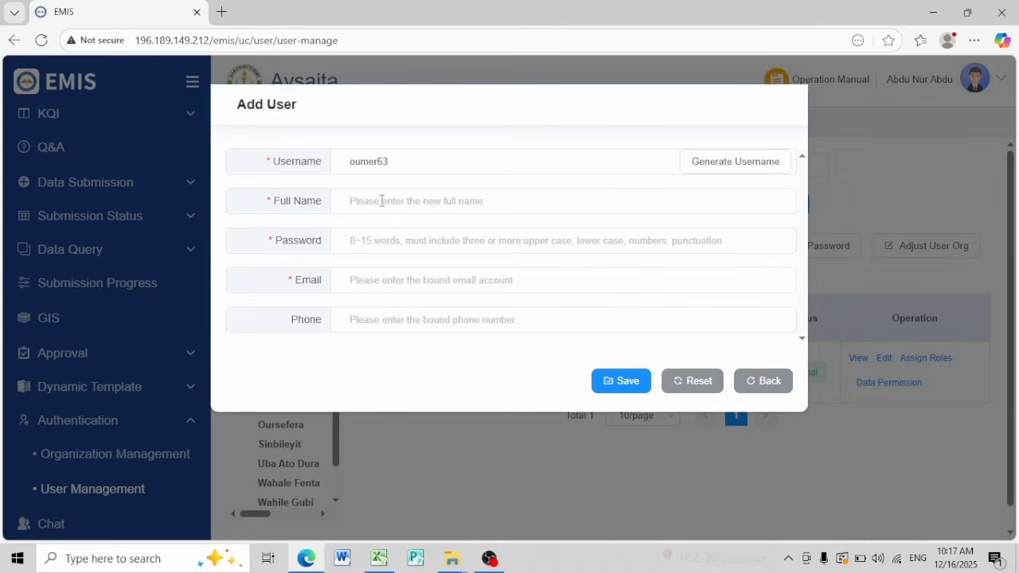
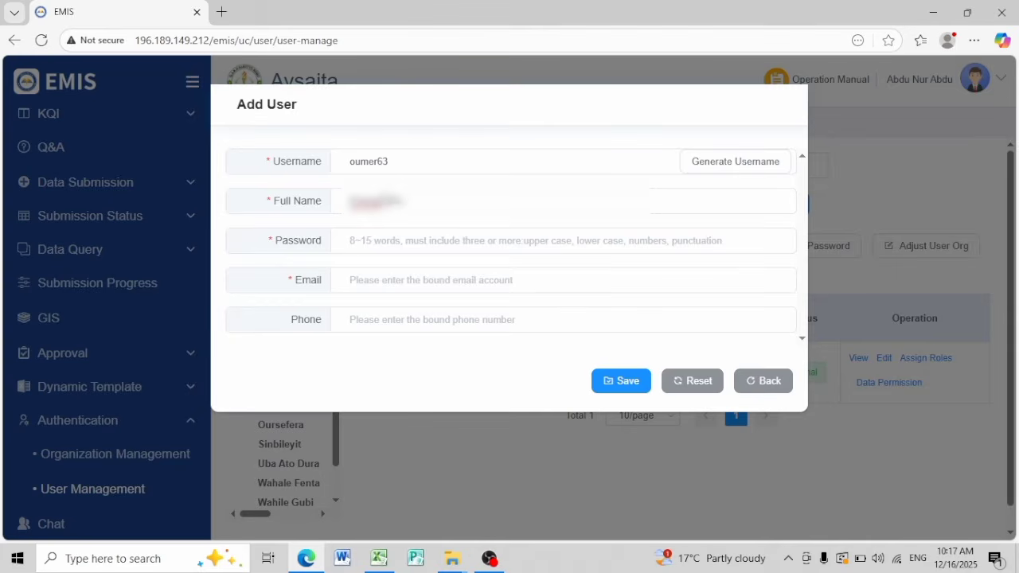
Step: Enter the new user's password and briefly reveal it to check it
click(390, 242)
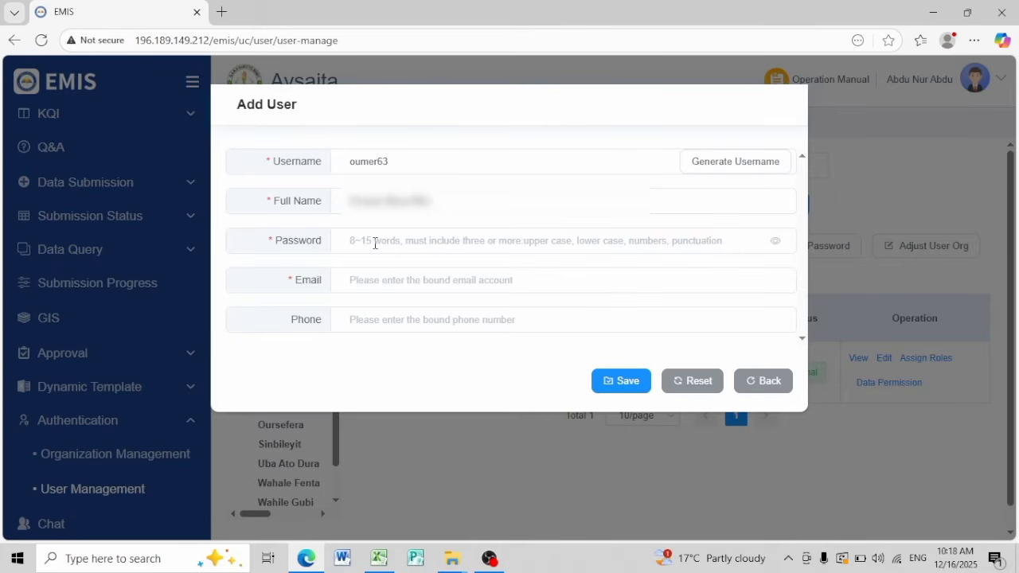
click(374, 243)
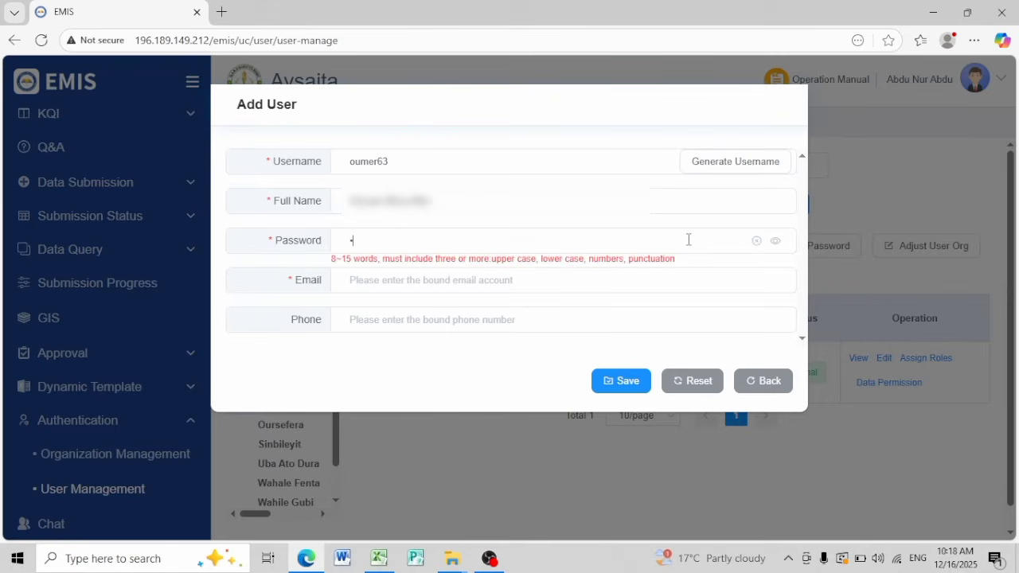
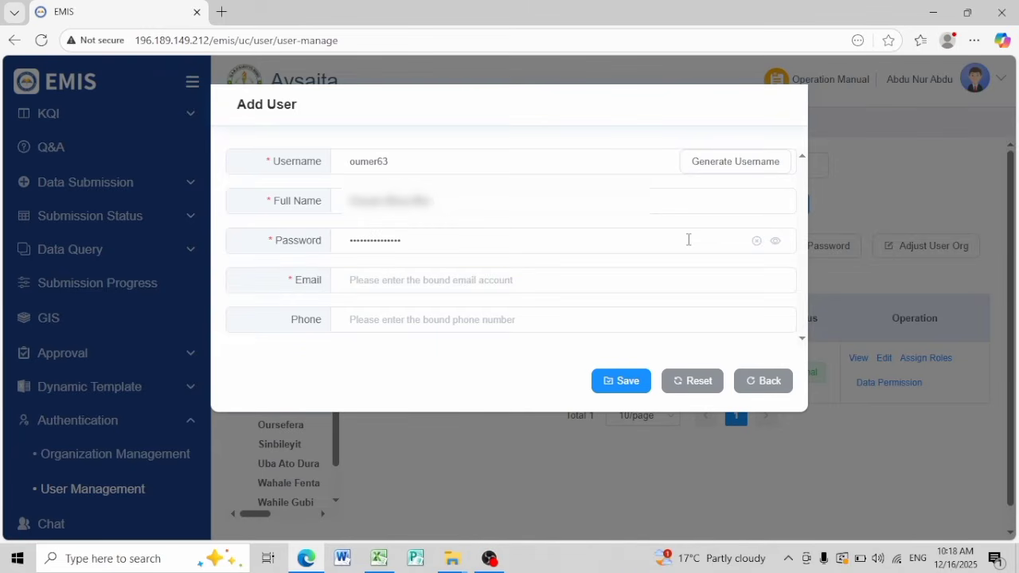
click(776, 243)
click(775, 243)
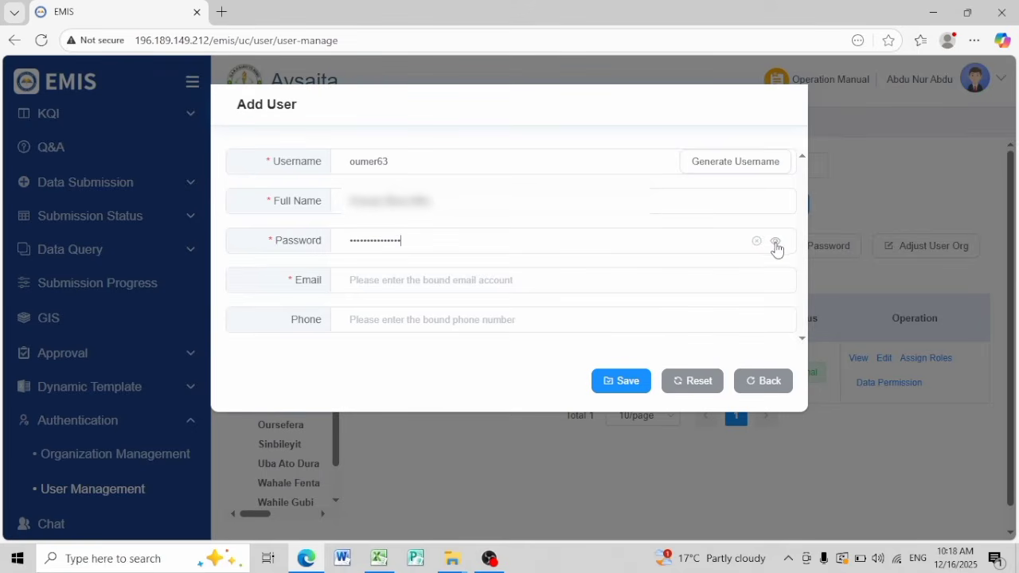
Step: Paste the email address and phone number into the form, then submit it
click(514, 284)
right_click(375, 284)
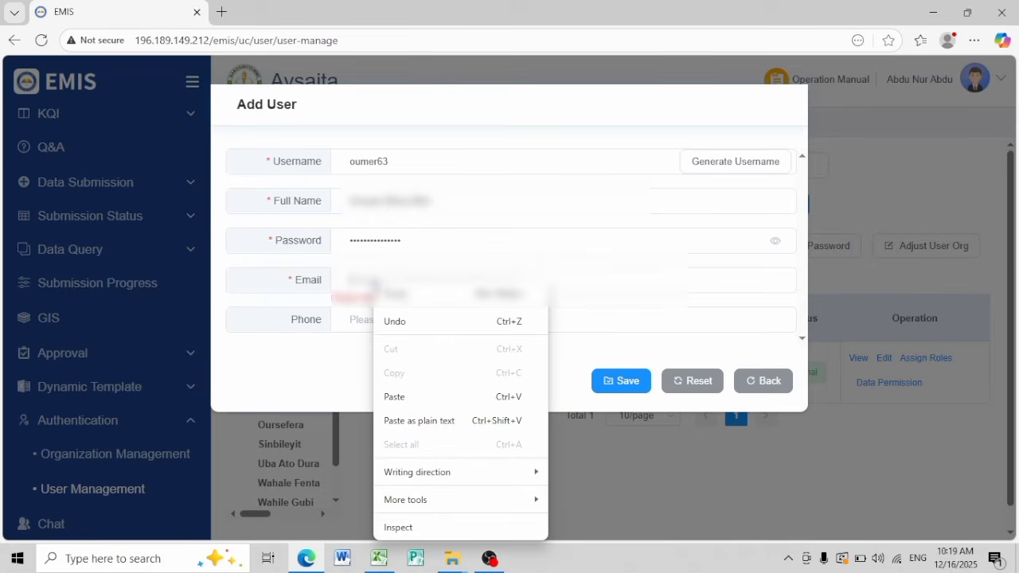
click(394, 396)
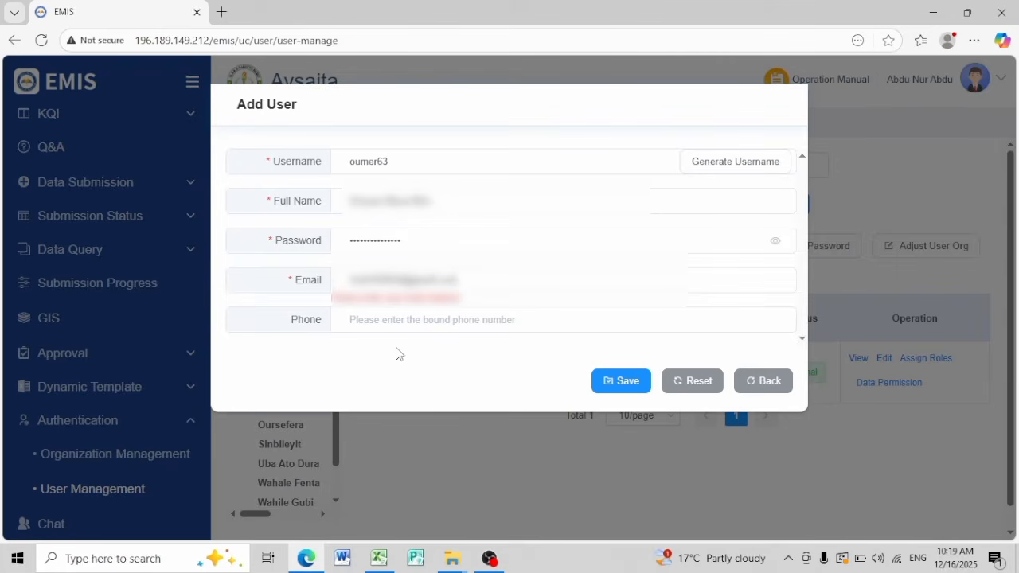
click(440, 322)
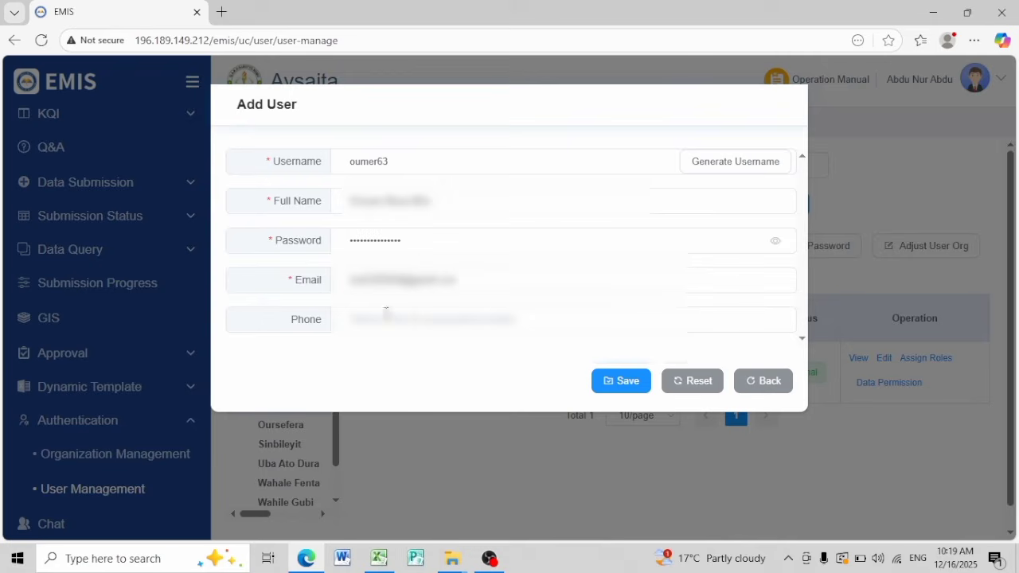
right_click(367, 326)
click(439, 175)
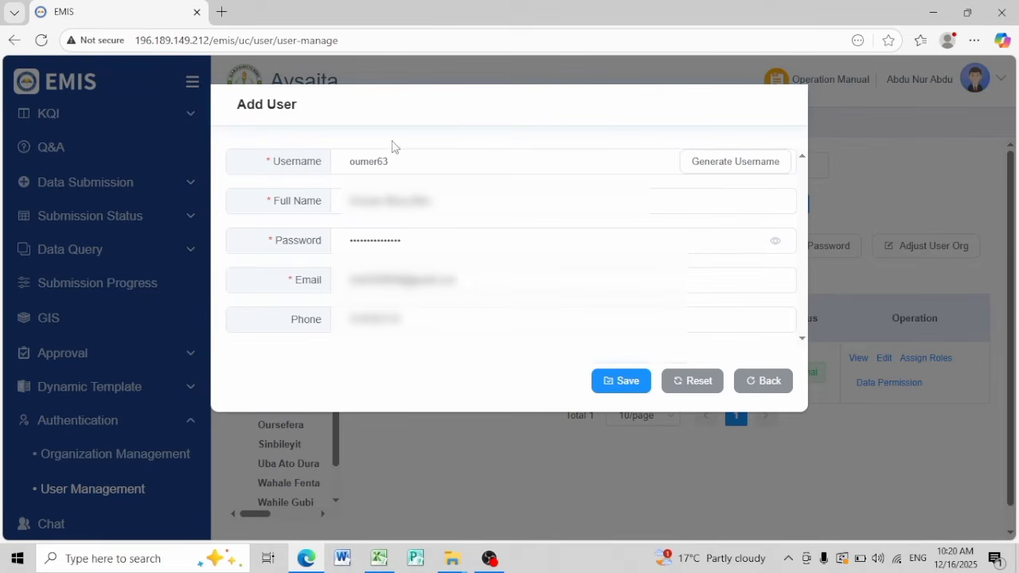
drag(399, 162, 351, 159)
click(622, 383)
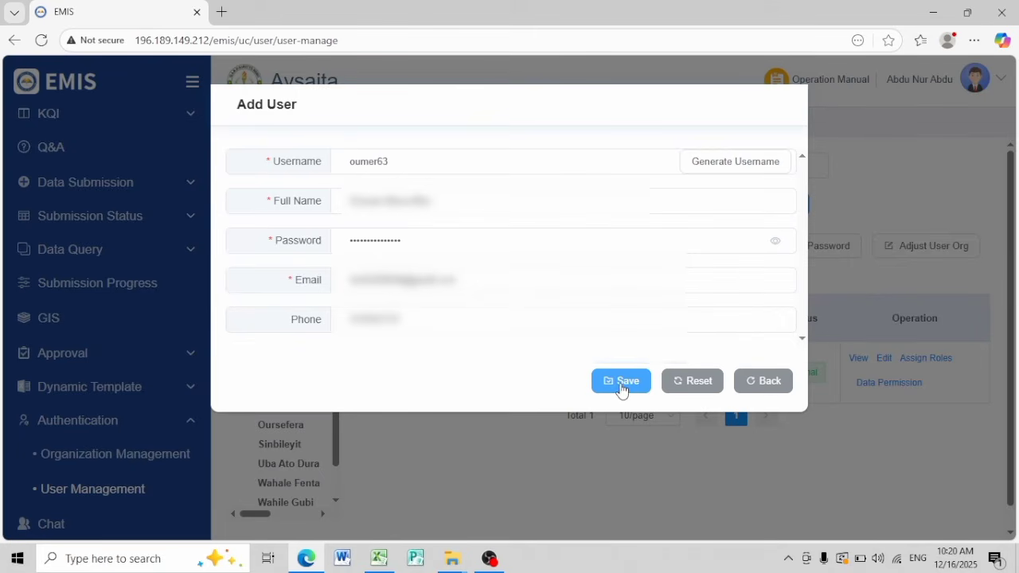
click(622, 383)
click(622, 383)
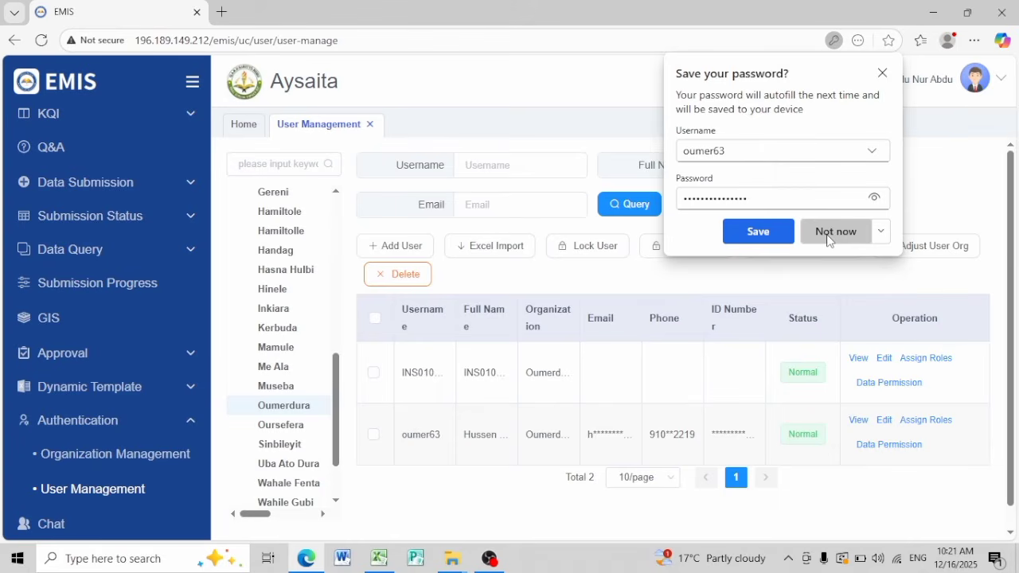
click(828, 232)
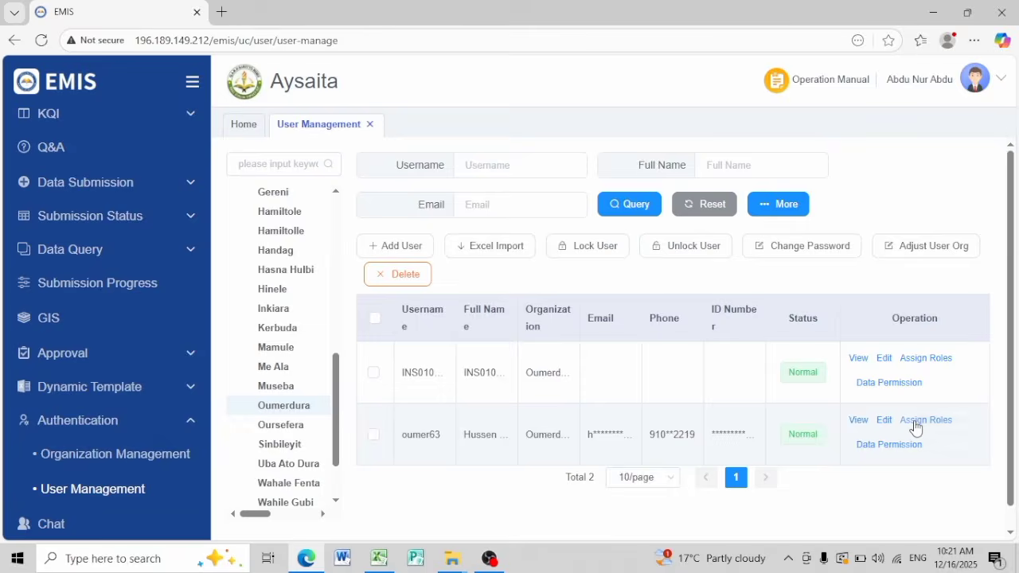
click(925, 420)
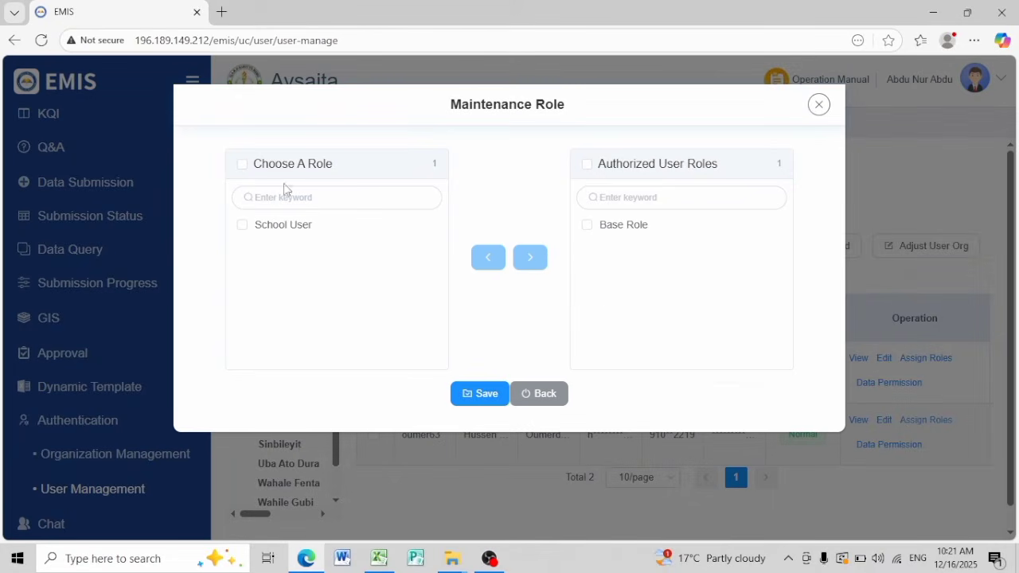
click(242, 170)
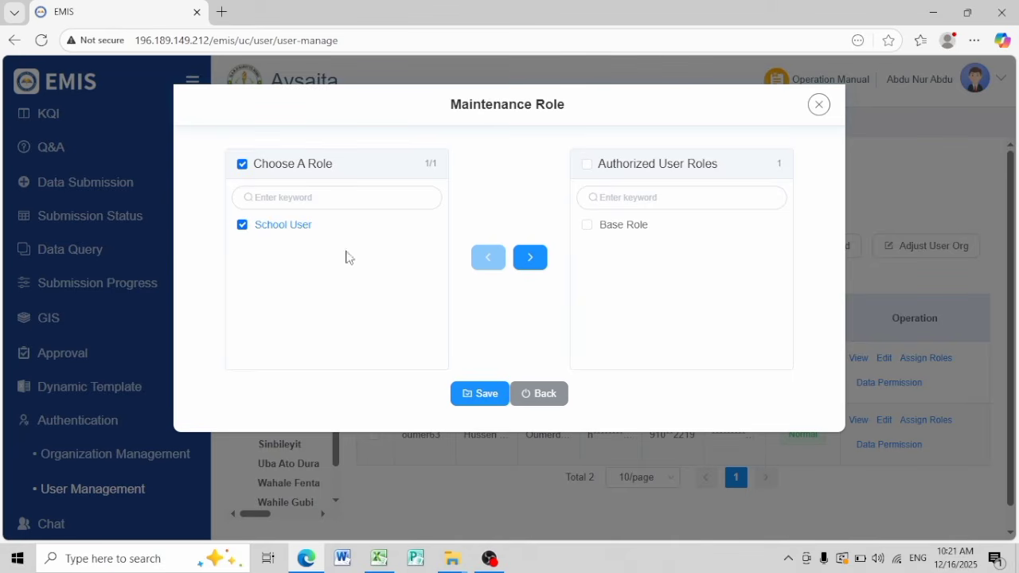
click(531, 259)
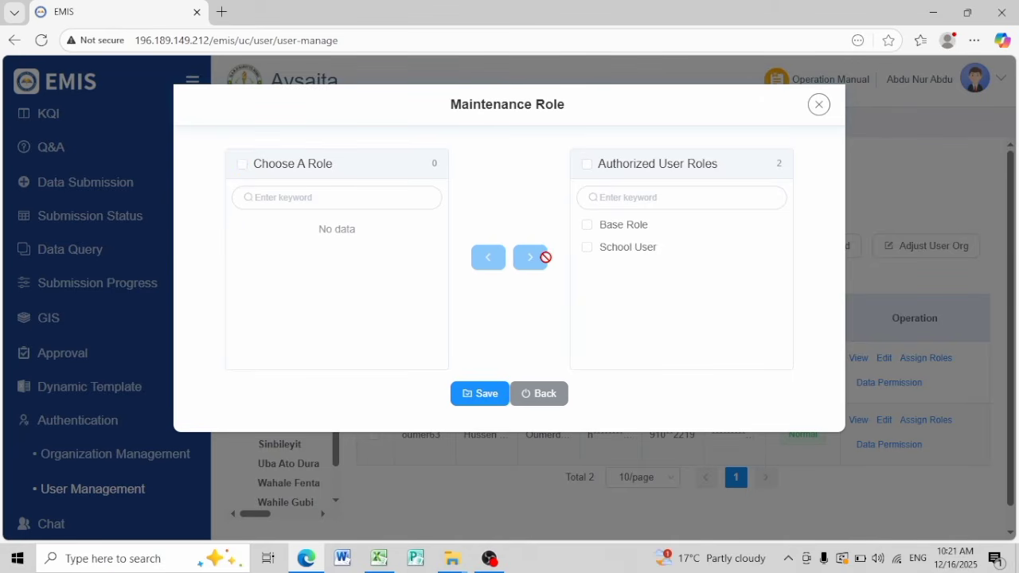
click(587, 164)
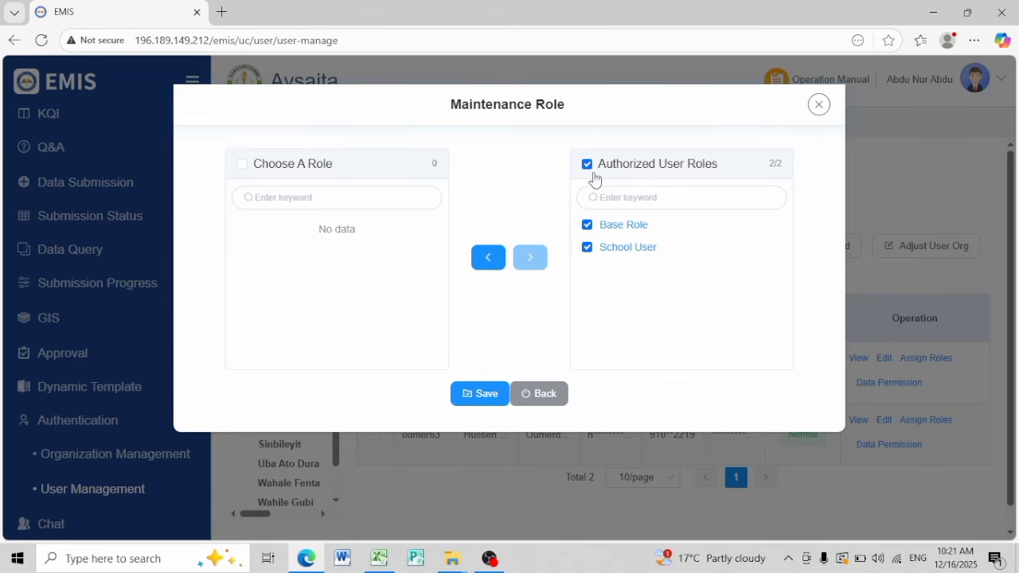
click(485, 396)
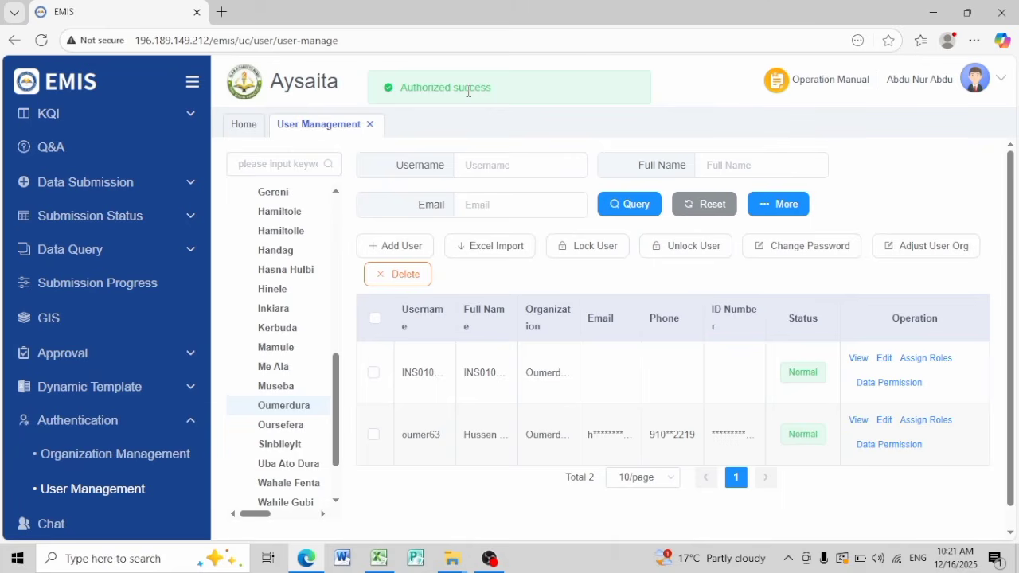
mouse_move(945, 80)
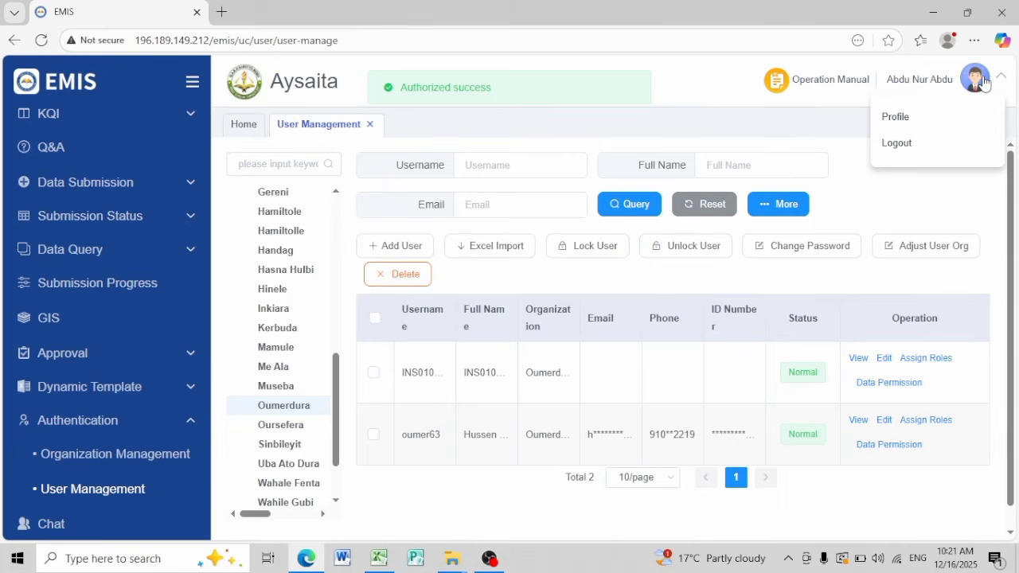
click(914, 142)
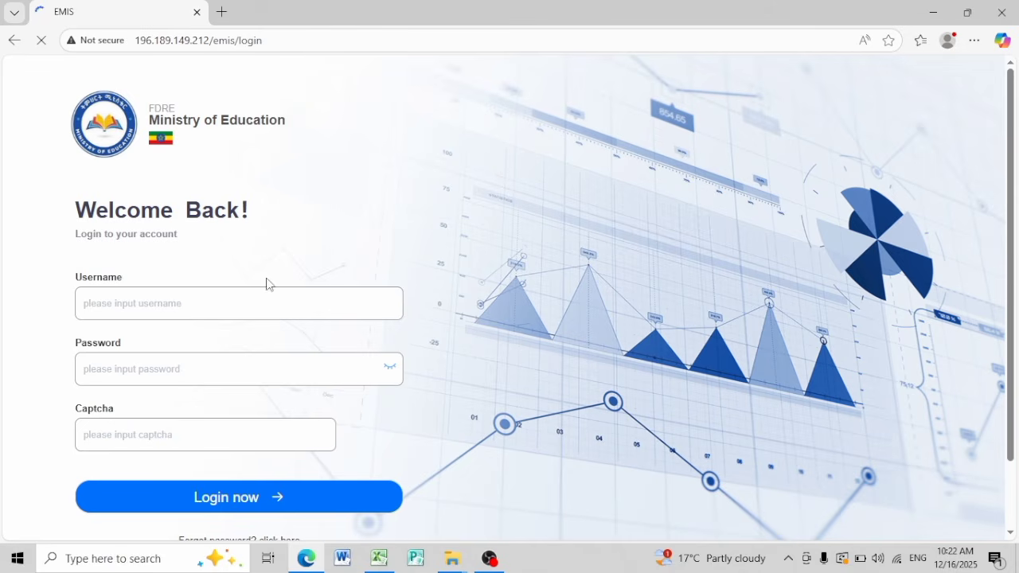
click(121, 308)
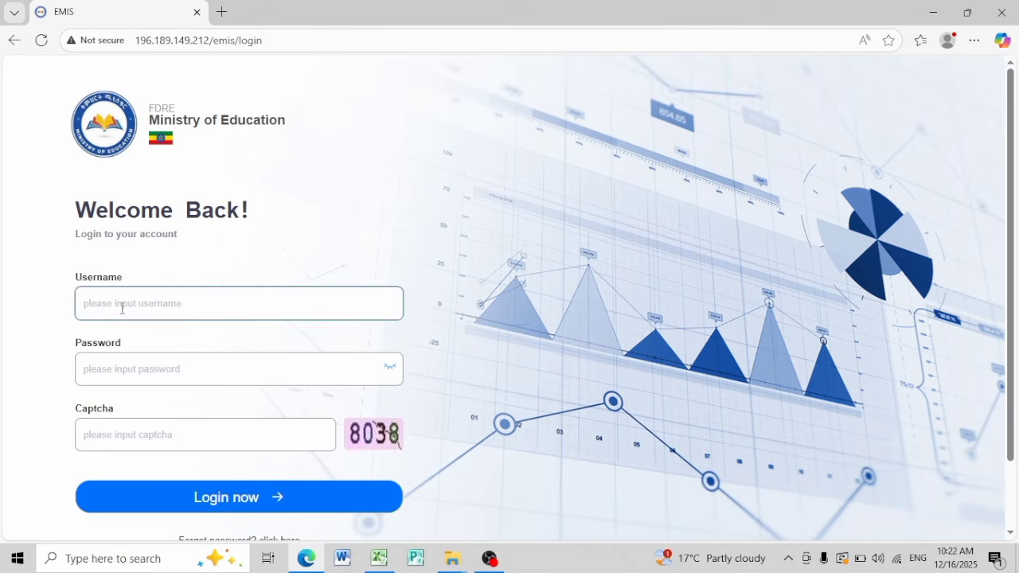
text(oumer63)
click(157, 370)
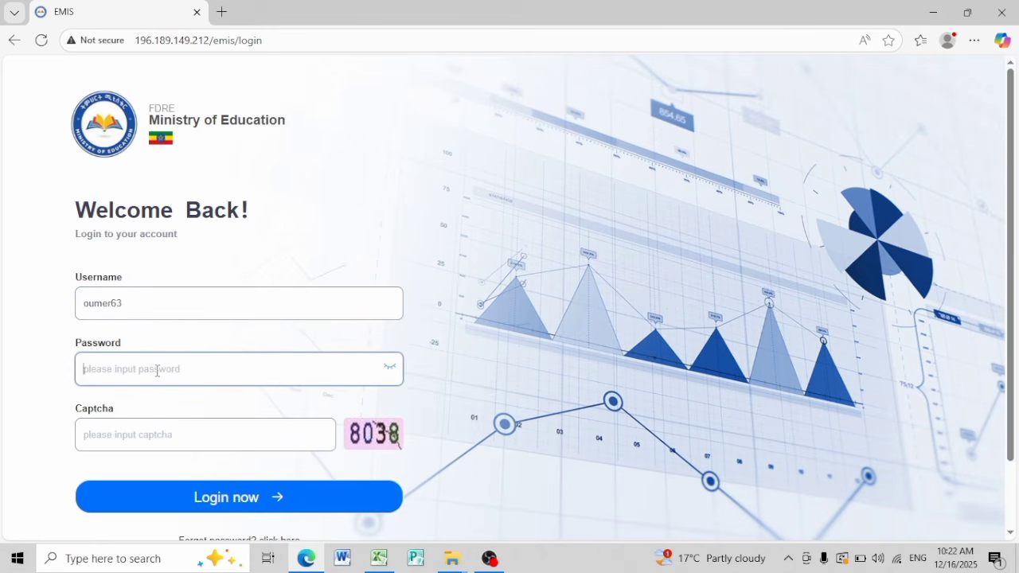
text(*******)
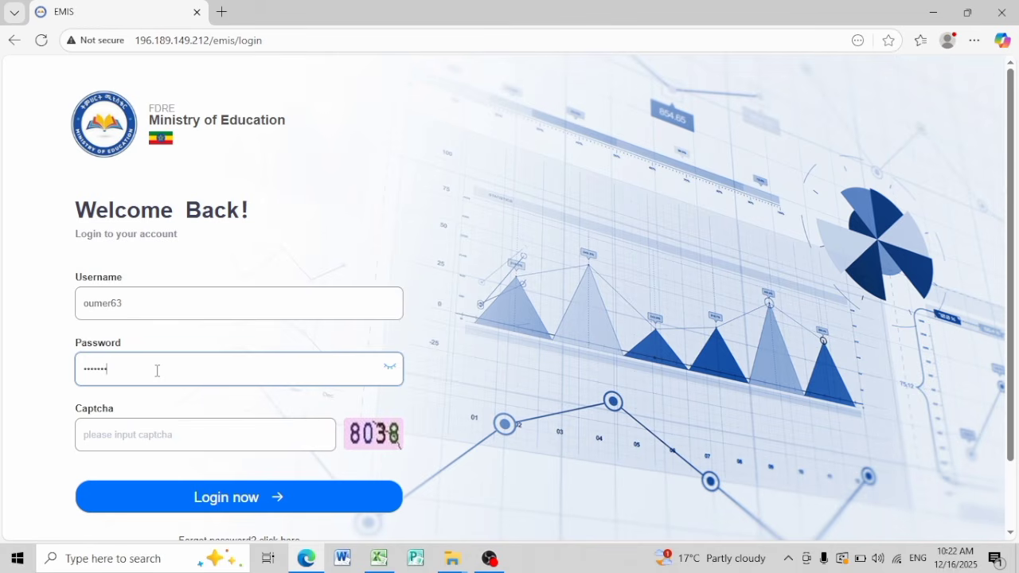
text(***)
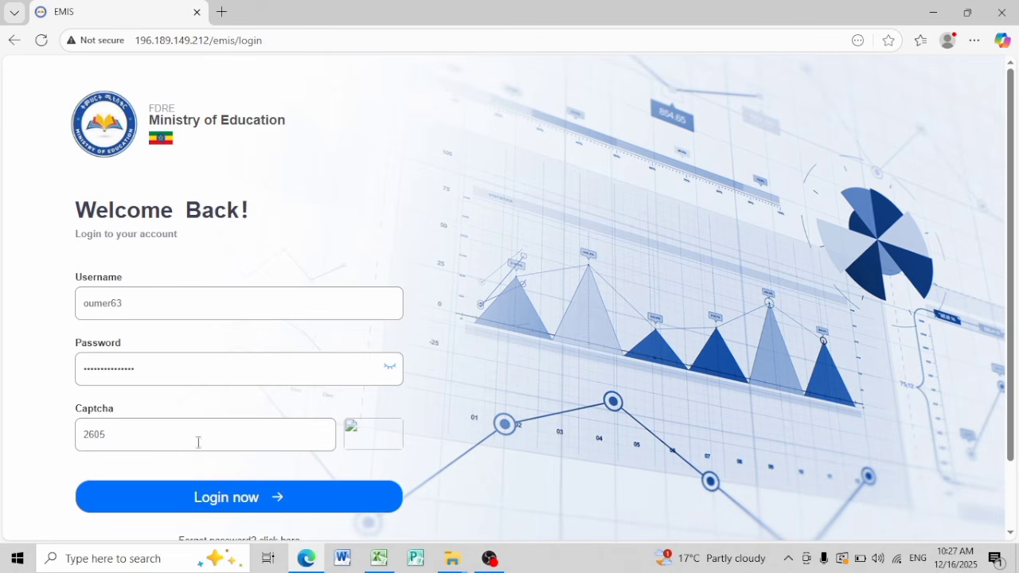
Step: Refresh the captcha, replace the old entry with the new code, and log in
click(371, 439)
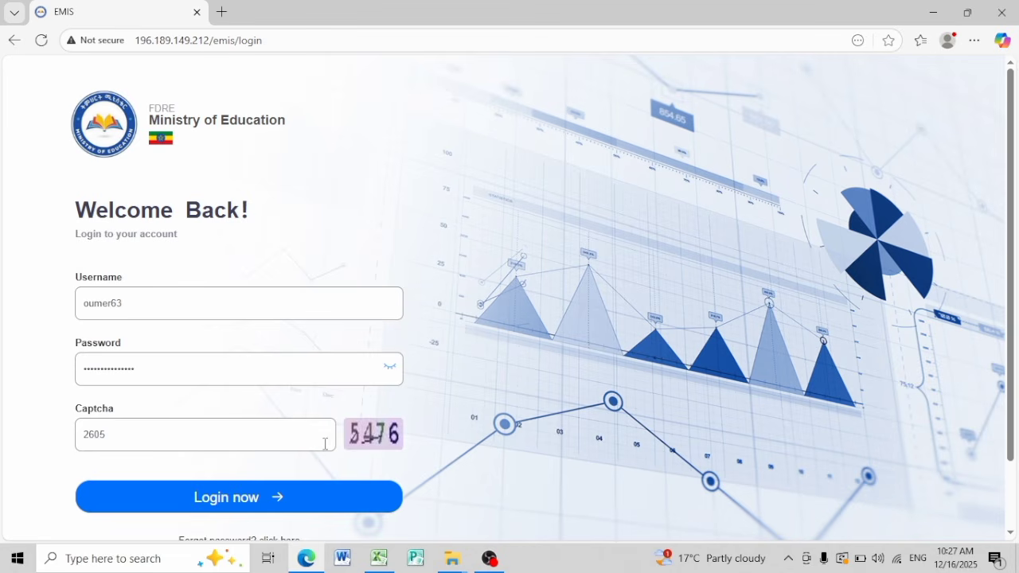
click(164, 442)
drag(164, 442, 78, 441)
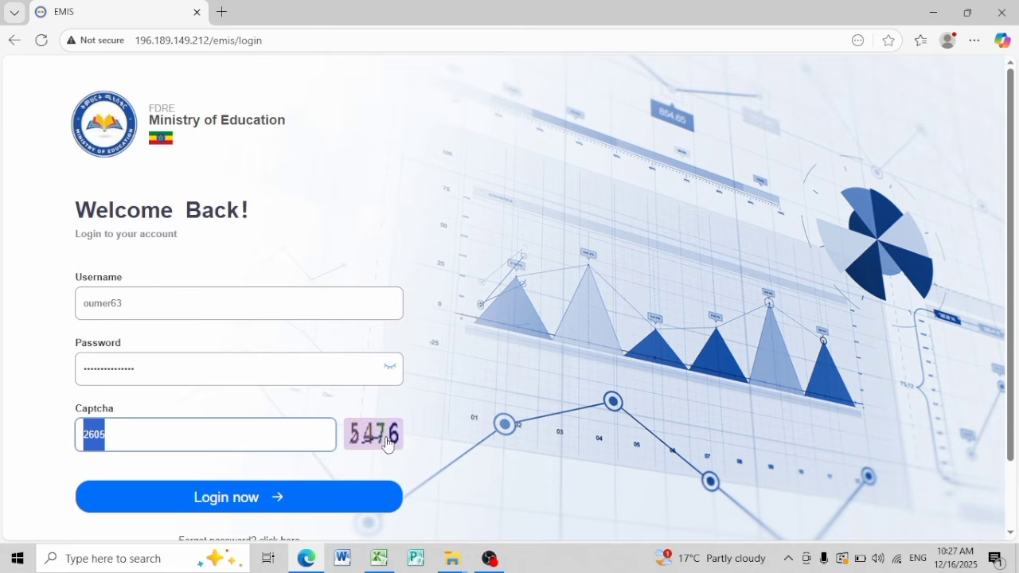
text(5476)
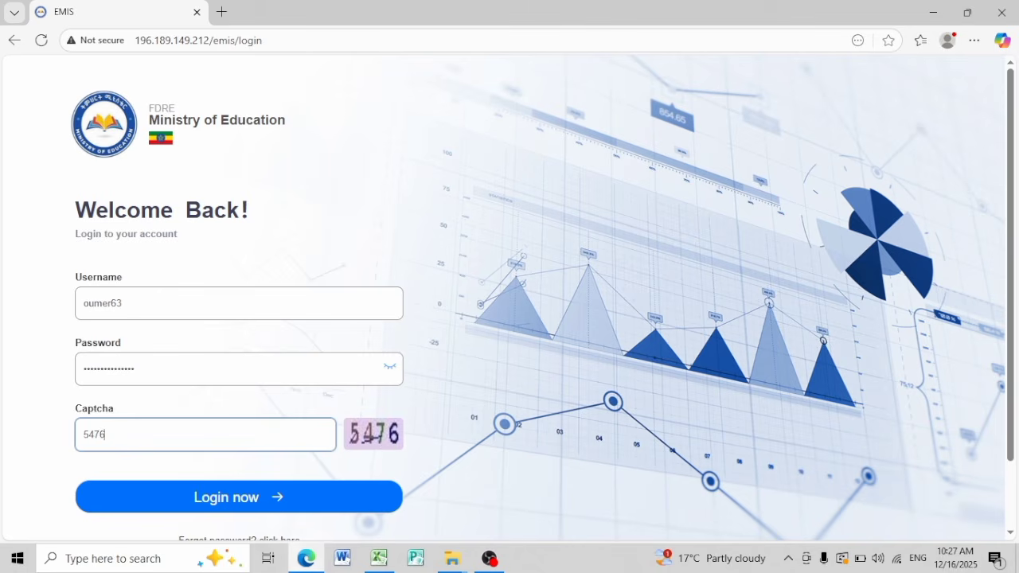
click(270, 502)
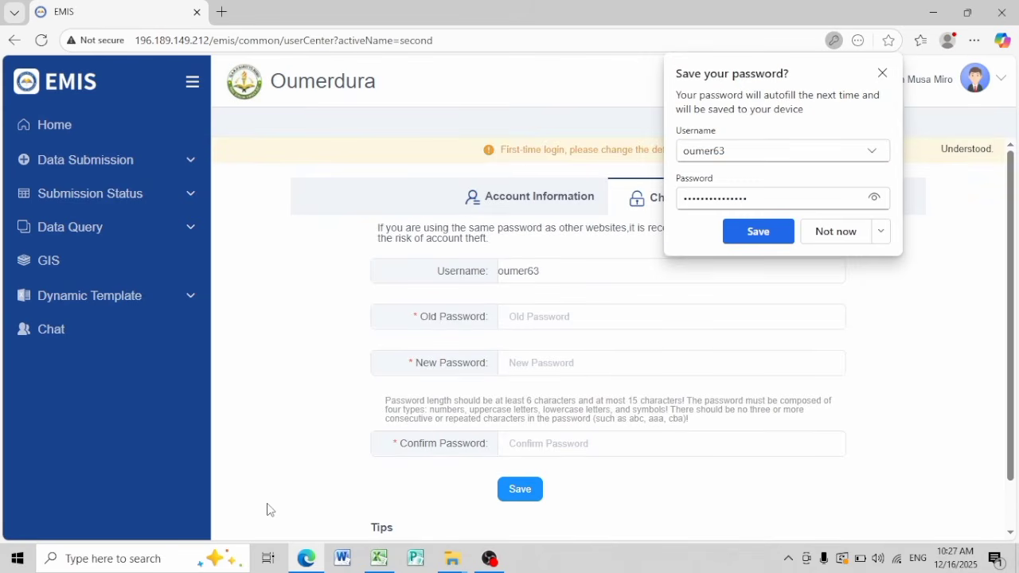
Step: Dismiss the save-password prompt, then view Oumerdura's Institution, Staff and Student 2025/2026 submission pages
click(883, 74)
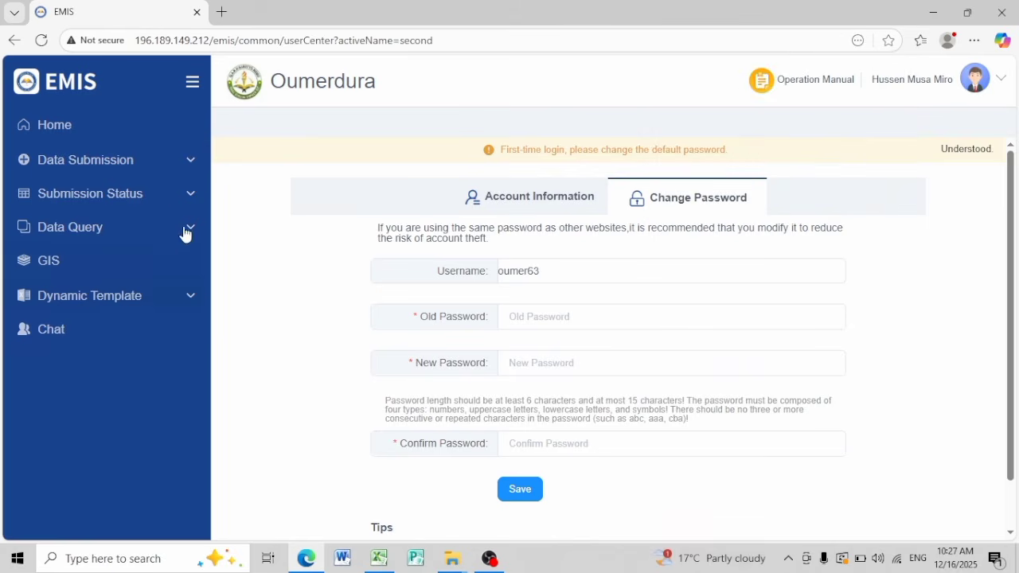
click(140, 164)
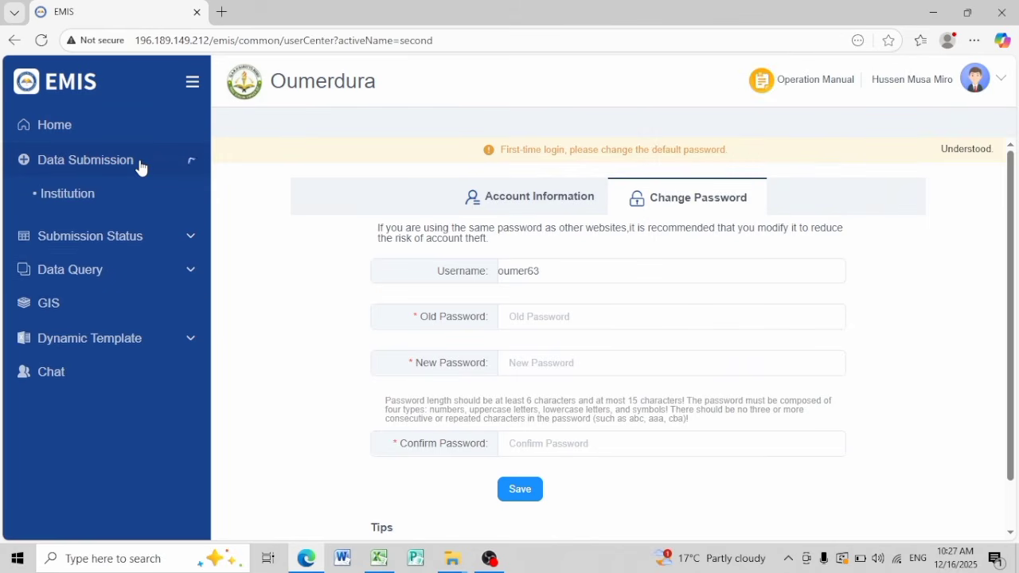
click(68, 200)
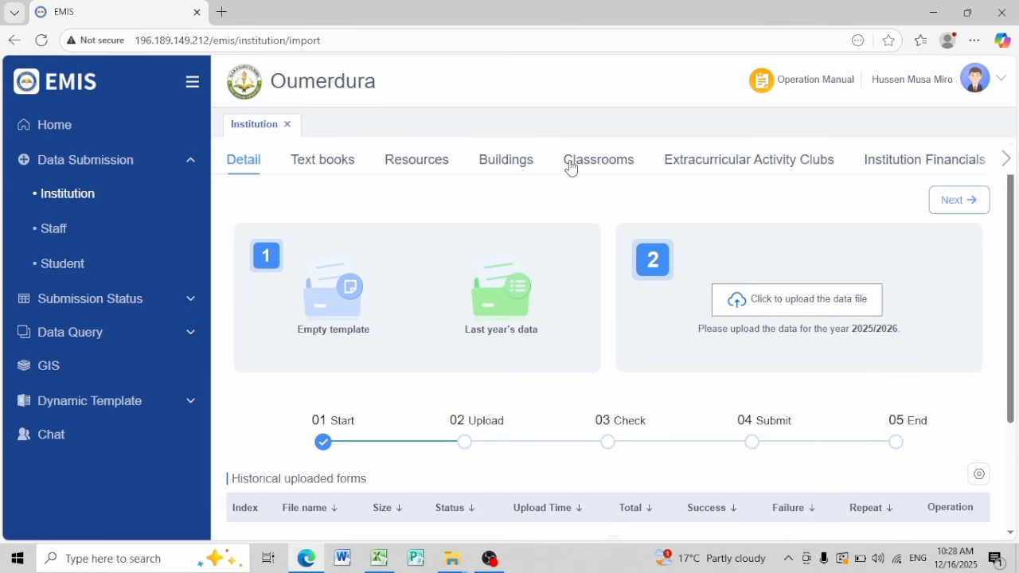
click(62, 227)
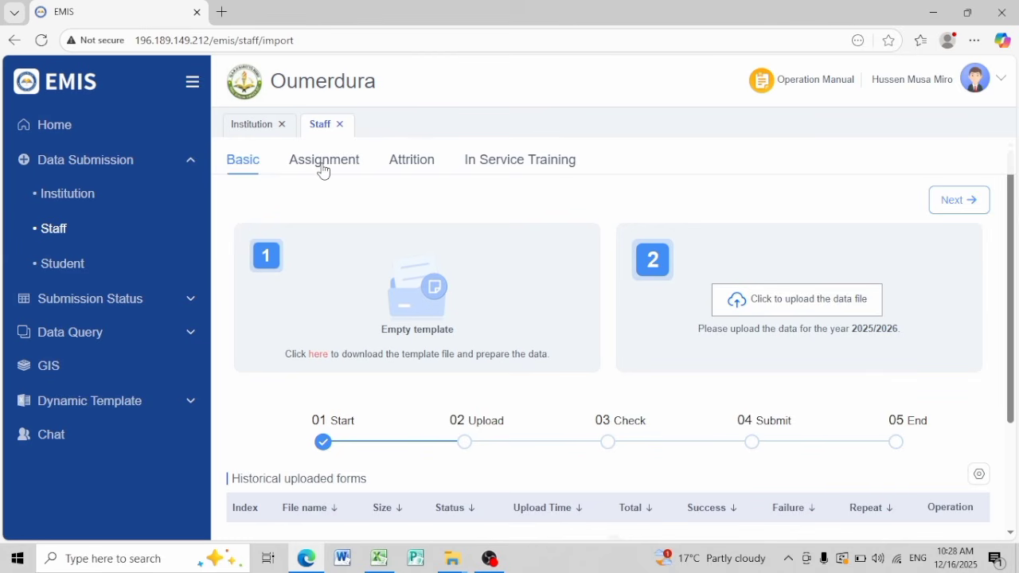
click(57, 264)
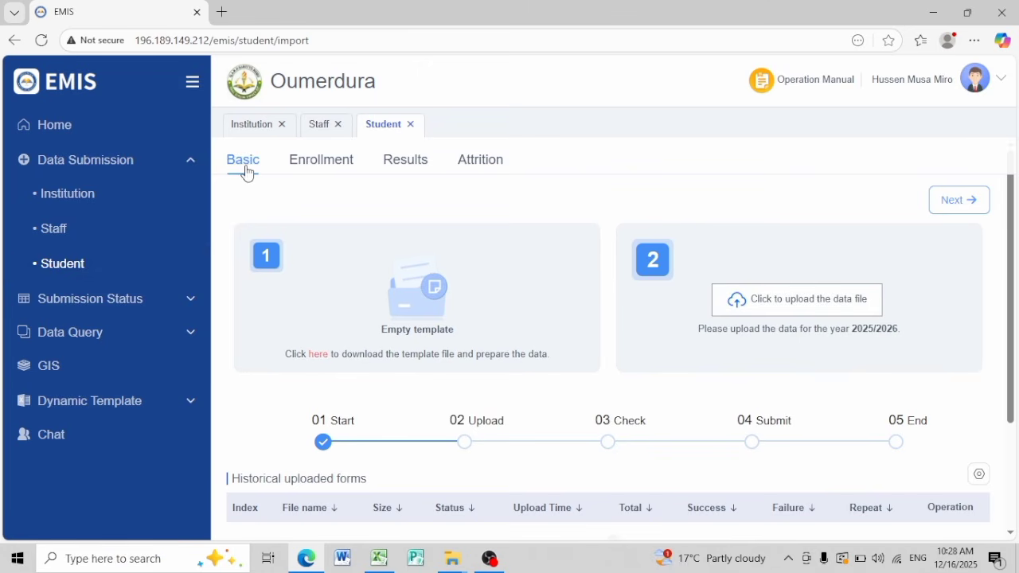